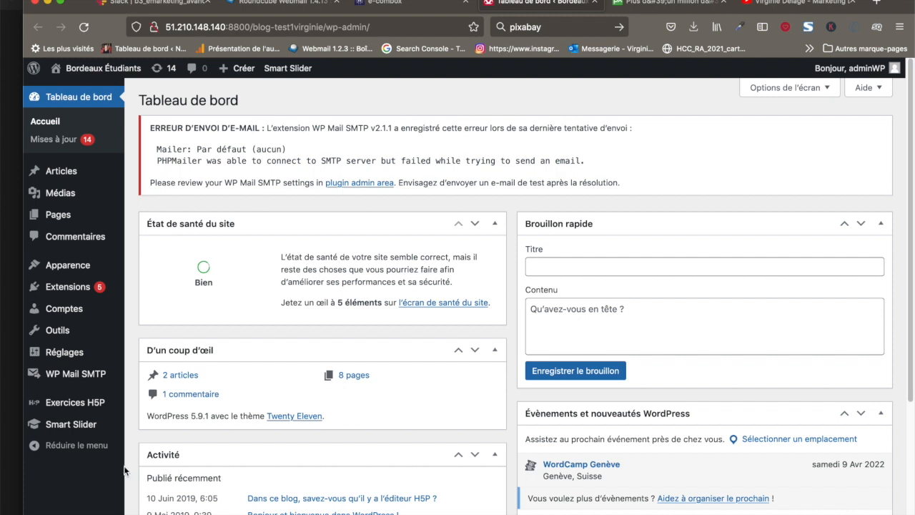
Open the WordPress media library and look over the images it holds.
mouse_move(120, 189)
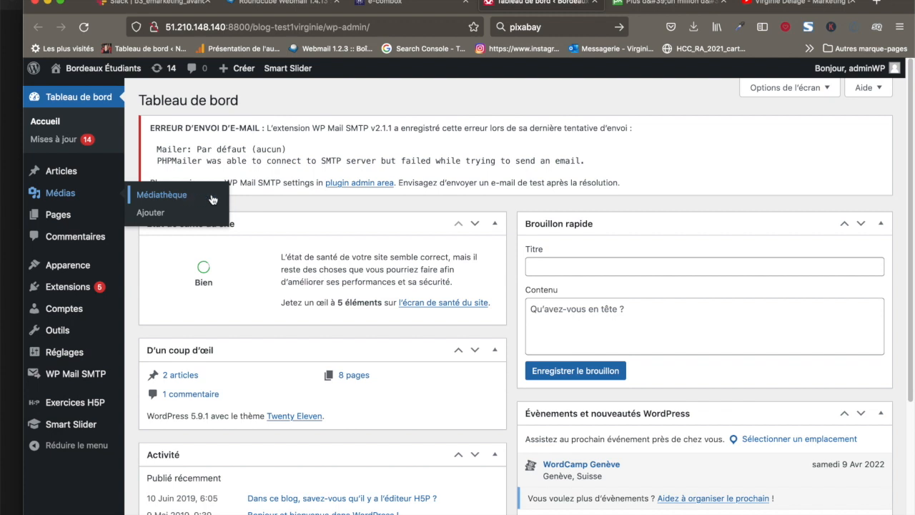
click(153, 195)
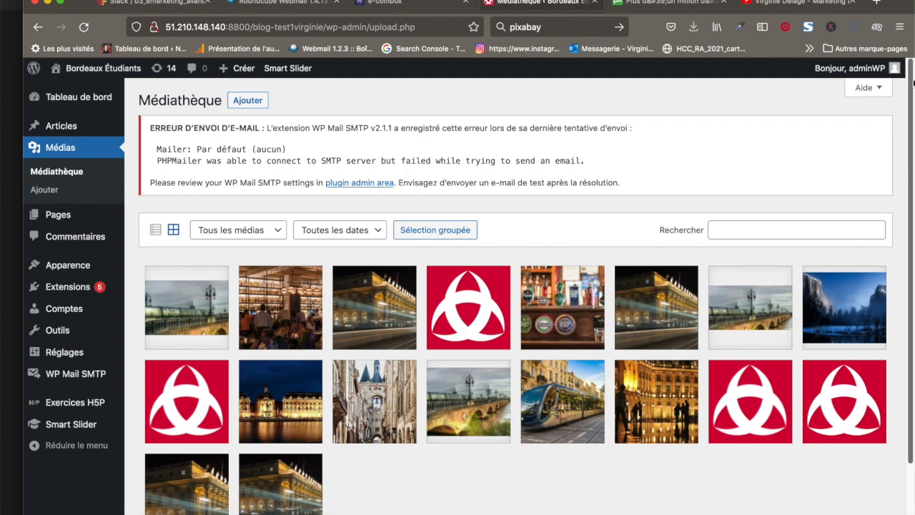
drag(912, 93, 909, 52)
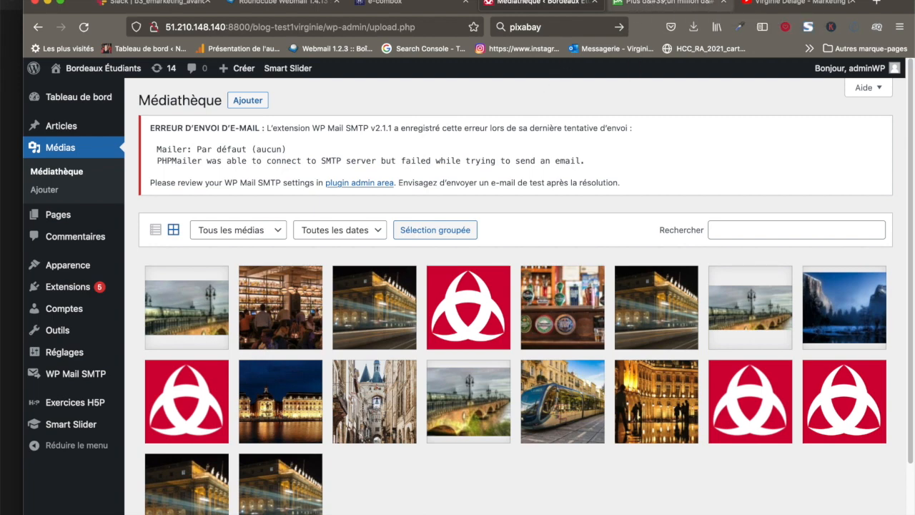
Switch to Pixabay, search for "Bordeaux" images and open the photo of the stone bridge with street lamps over the river.
click(630, 2)
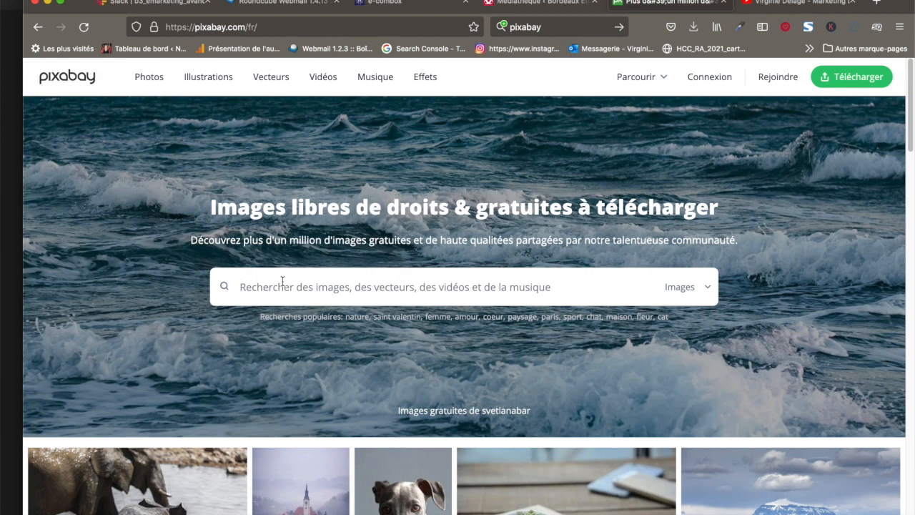
text(Bordeaux)
key(Return)
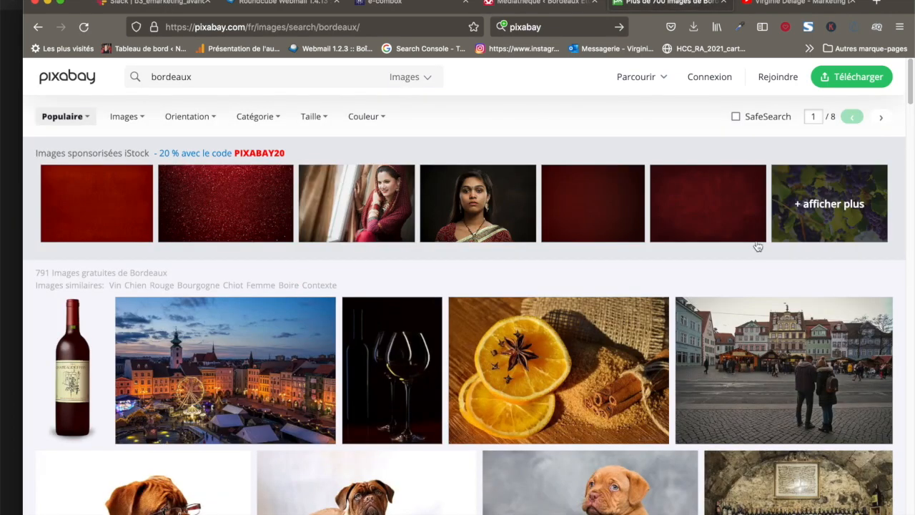
scroll(755, 247, down, 5)
scroll(465, 286, down, 10)
scroll(458, 286, down, 7)
scroll(458, 286, down, 5)
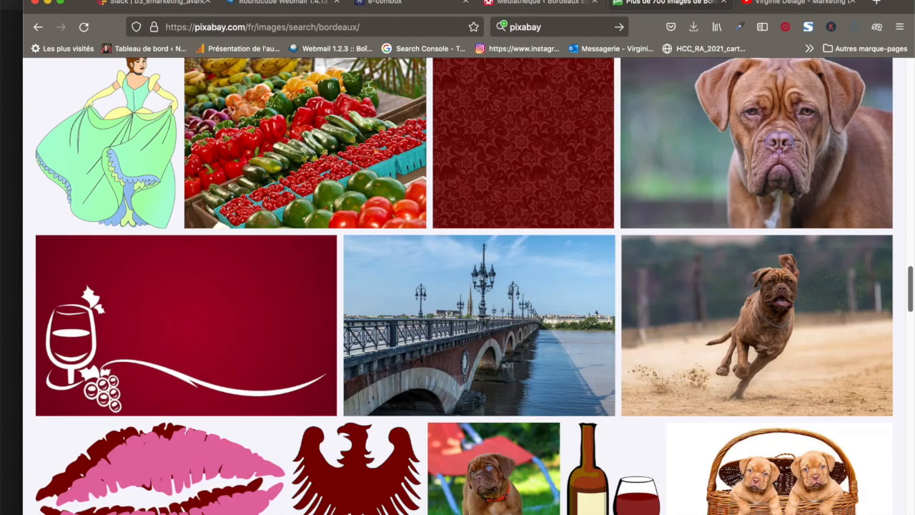
scroll(496, 197, down, 1)
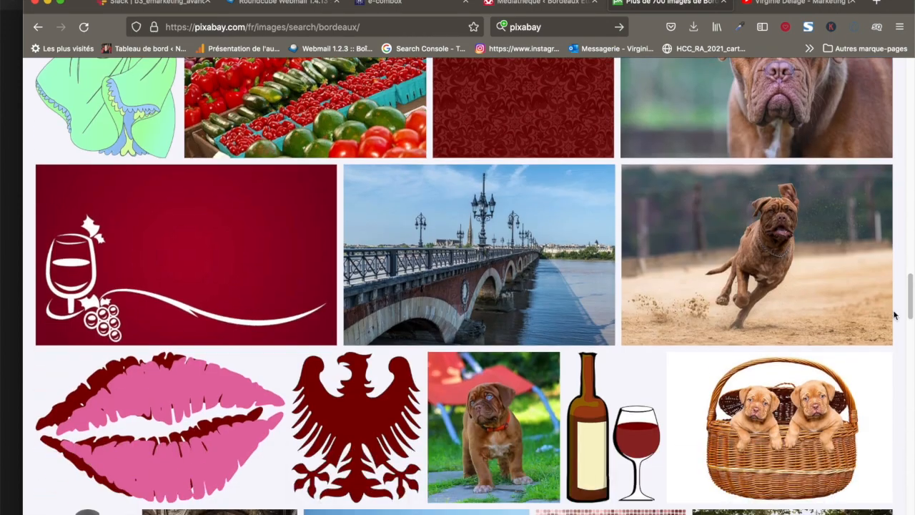
click(495, 196)
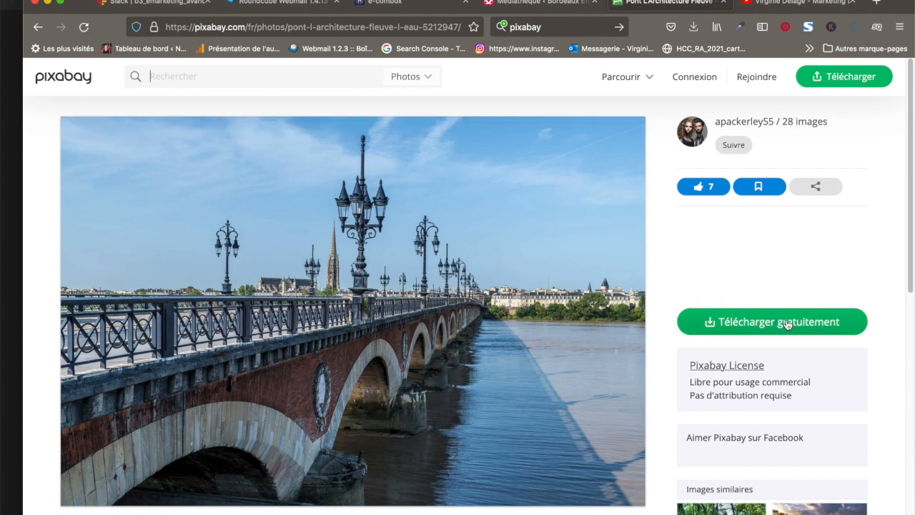
Download the bridge photo as a 1280×853 JPG, passing the robot check and saving the file to disk.
click(753, 326)
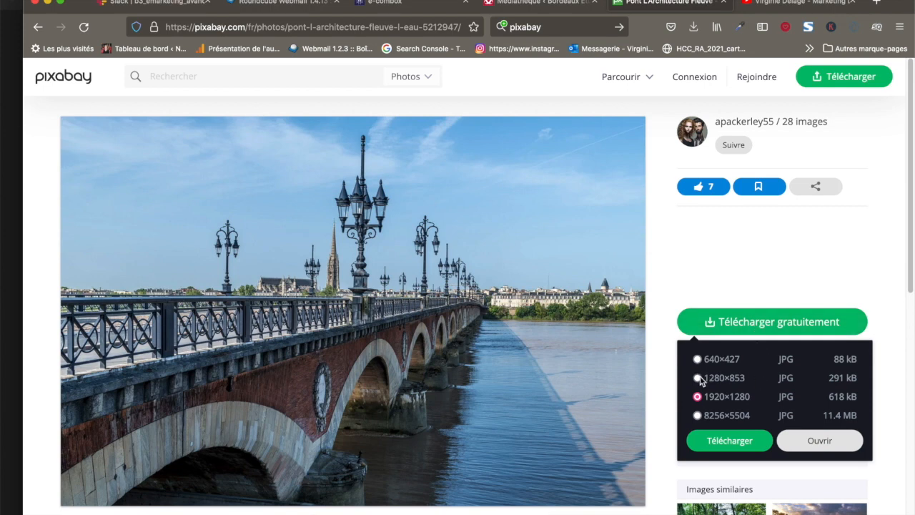
click(698, 379)
click(728, 444)
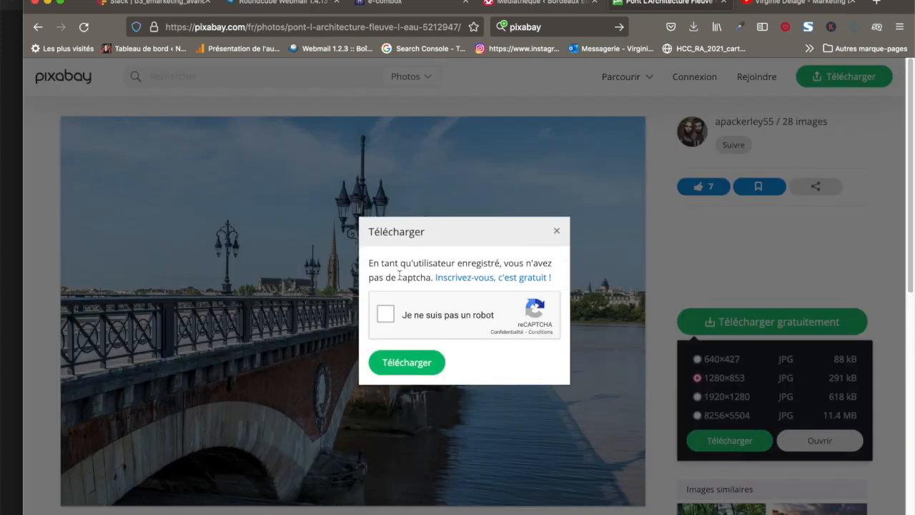
click(384, 315)
click(407, 363)
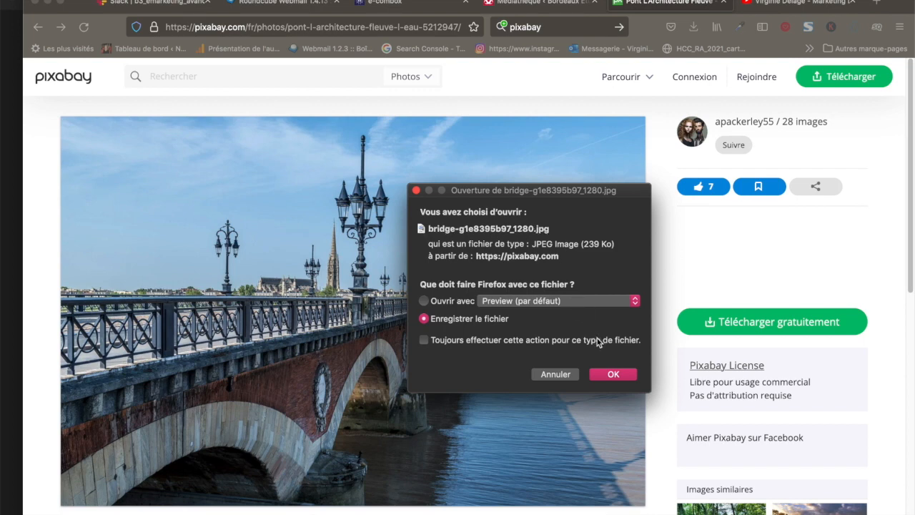
click(613, 375)
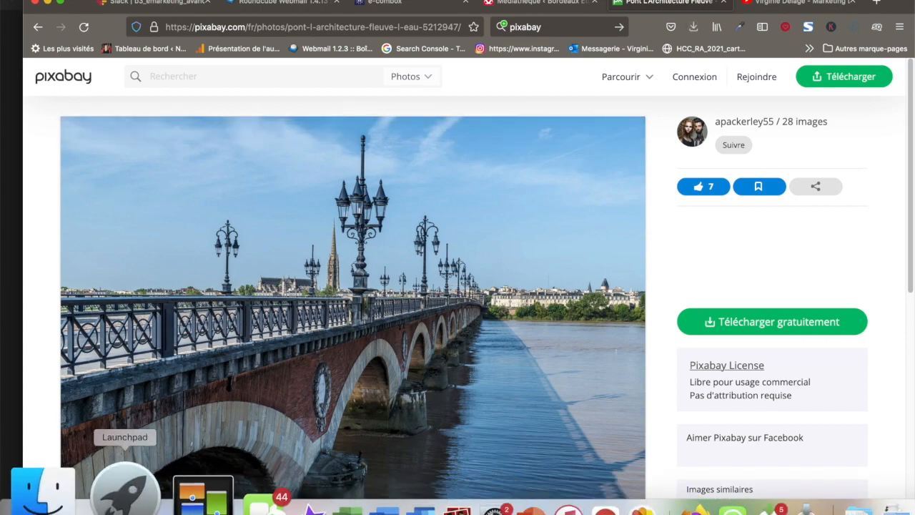
Switch to Finder and rename the downloaded bridge image in the Téléchargements folder to "Bordeaux - Pont de pierre.jpg".
click(78, 488)
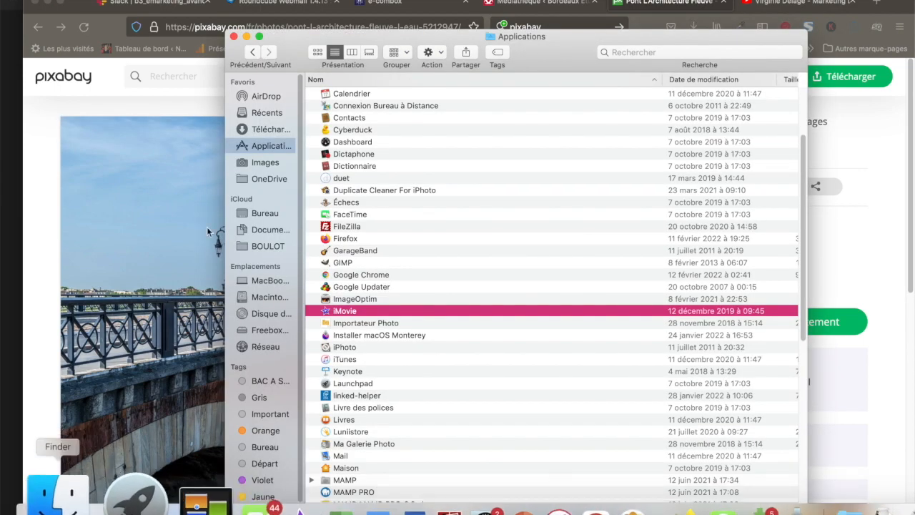
click(266, 133)
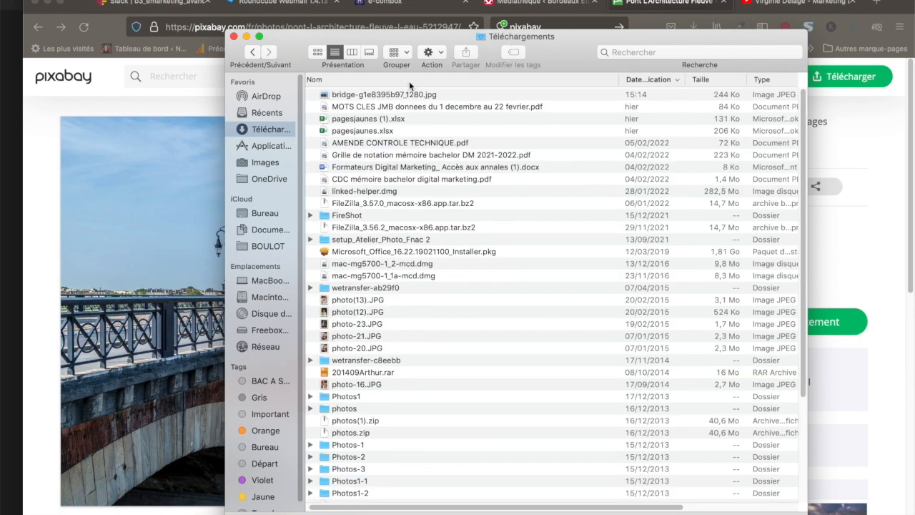
click(341, 95)
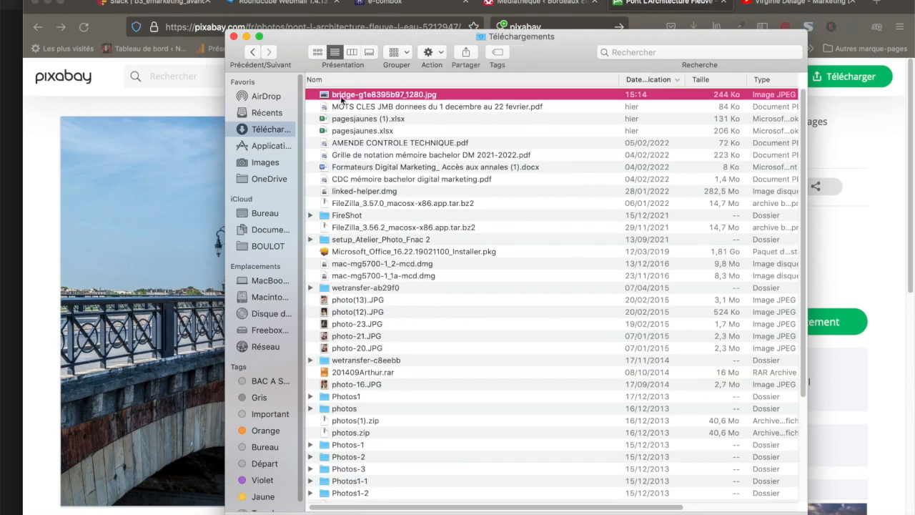
click(408, 96)
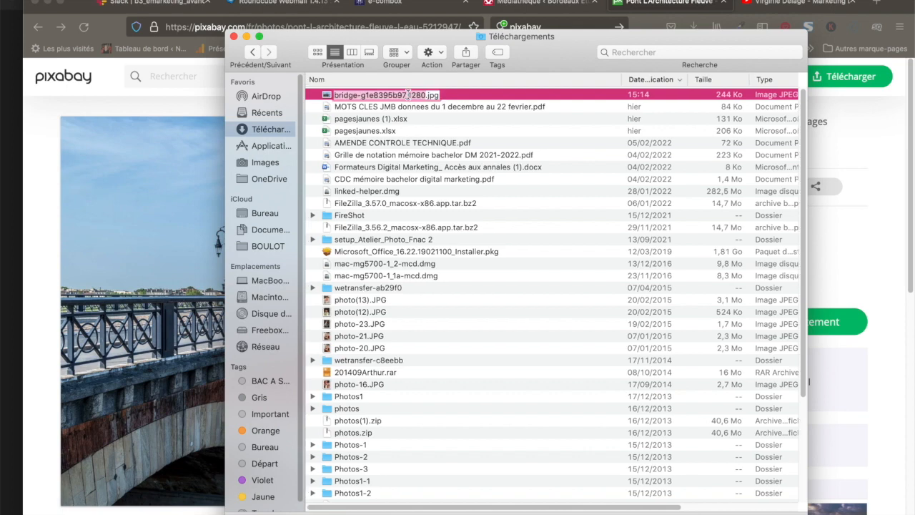
text(Bordeaux - Pont de pierre -)
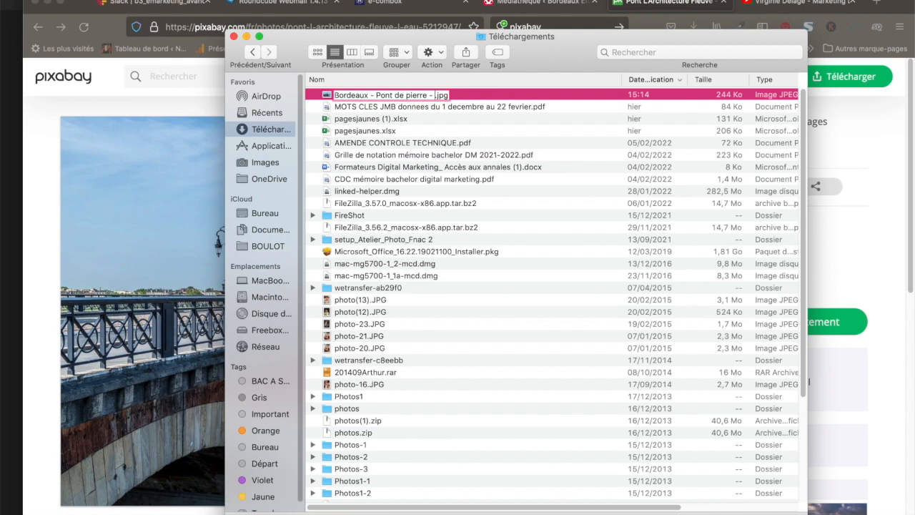
key(BackSpace)
key(BackSpace)
key(BackSpace)
key(Return)
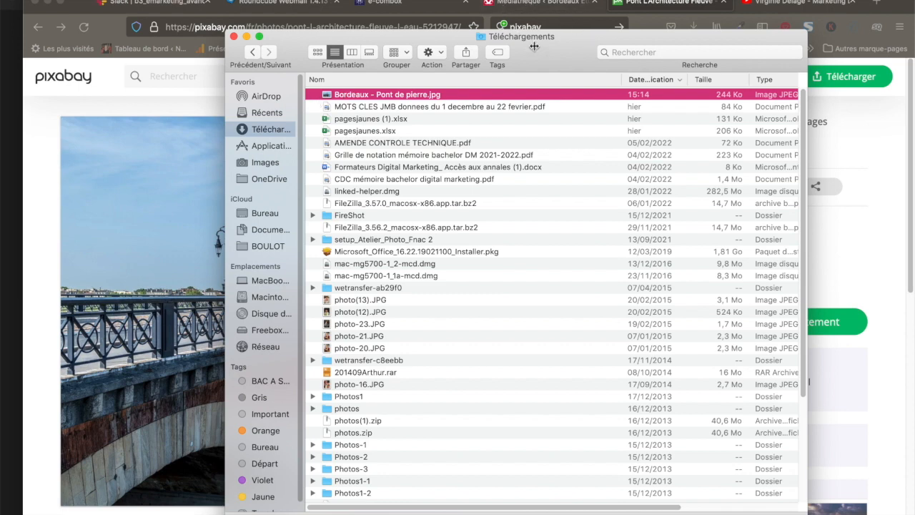
Return to the WordPress media library, upload "Bordeaux - Pont de pierre.jpg" and close the upload area.
click(537, 3)
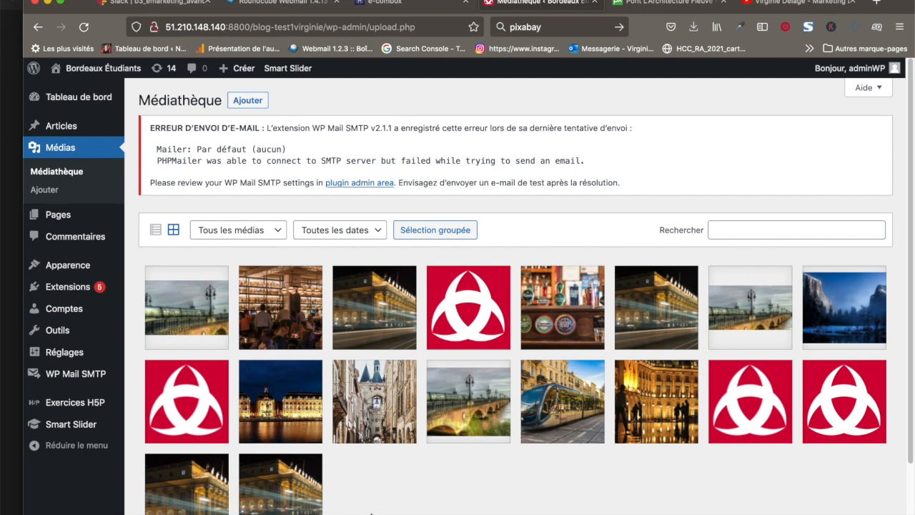
click(243, 103)
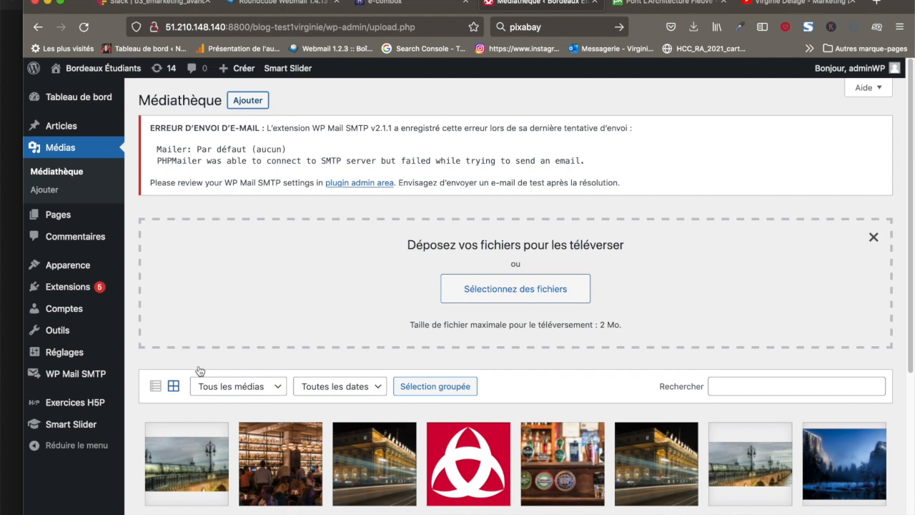
click(539, 289)
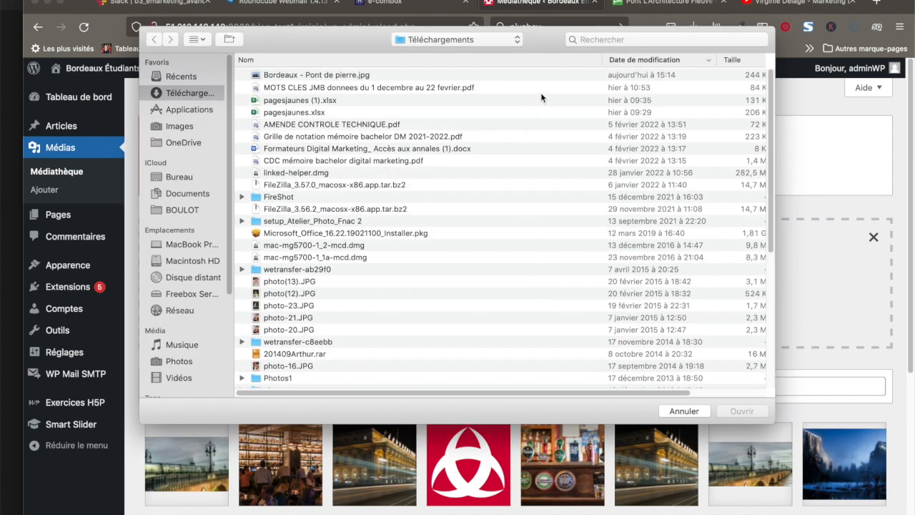
click(331, 75)
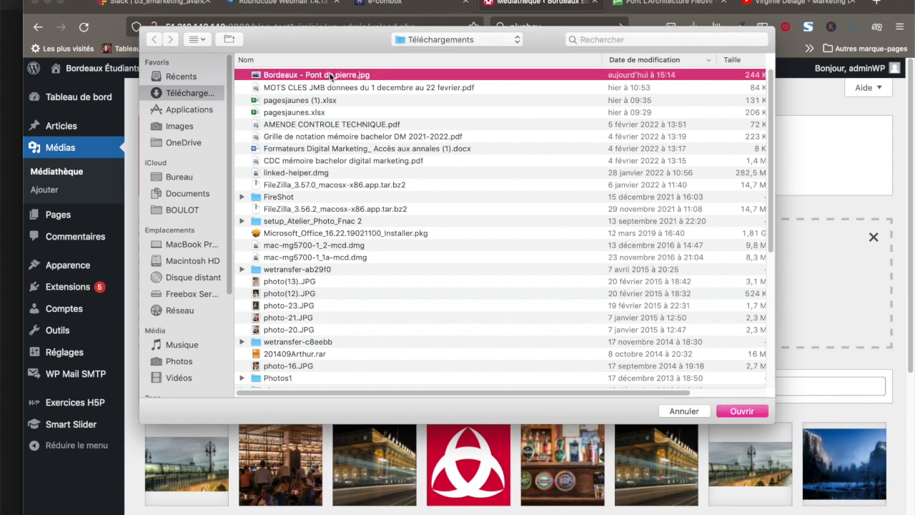
click(745, 411)
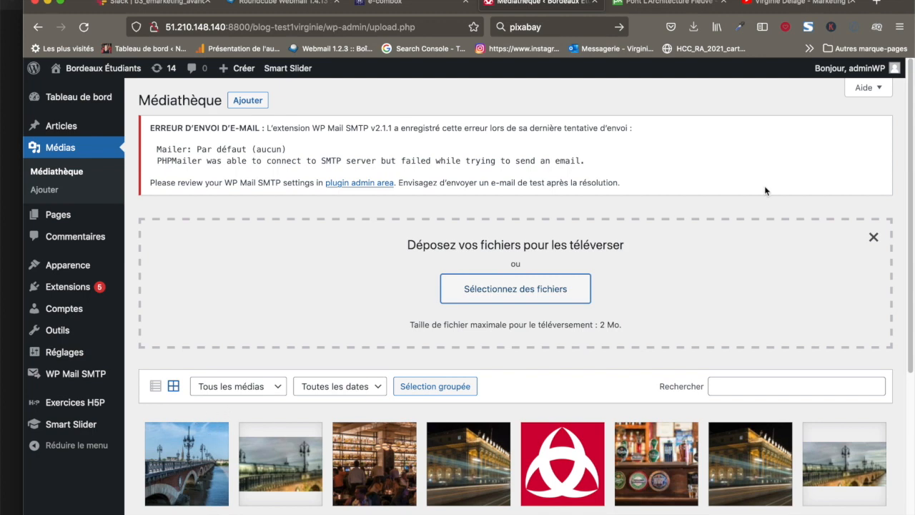
click(877, 237)
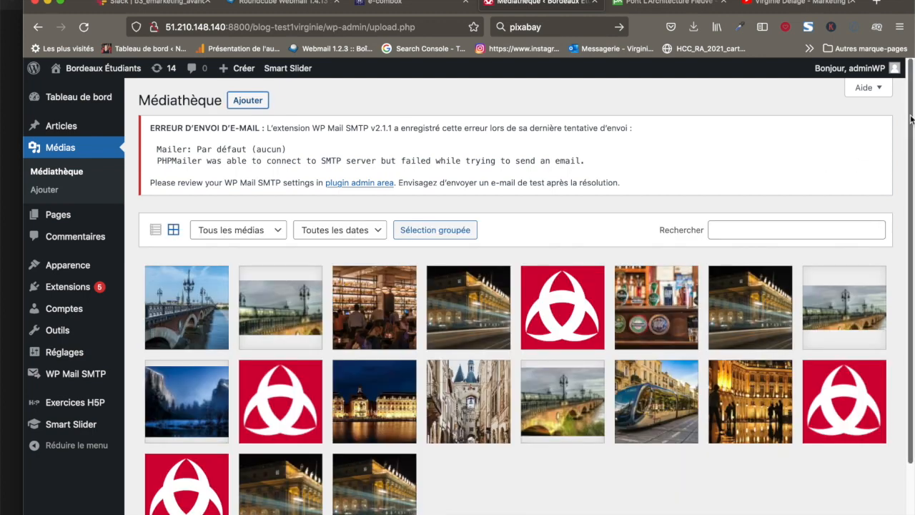
Open the uploaded bridge image's full edit page from its attachment details and highlight its file name.
scroll(911, 122, down, 2)
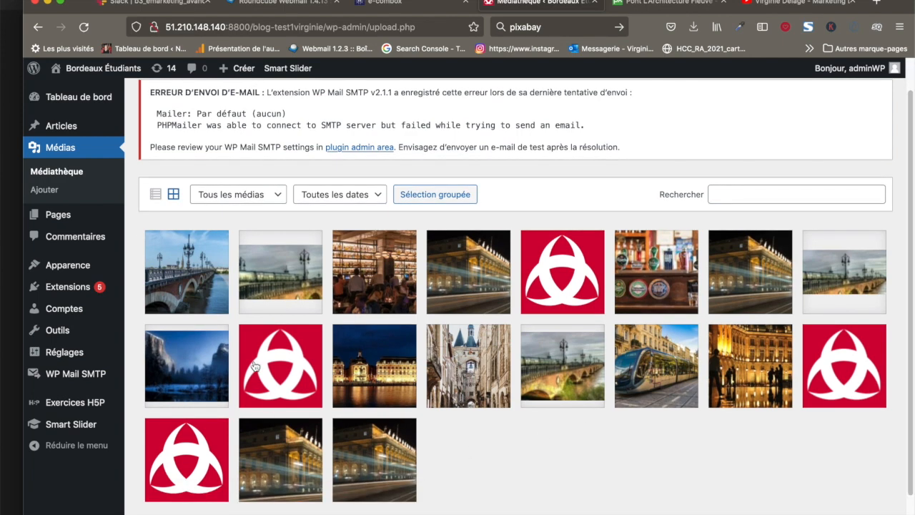
click(187, 248)
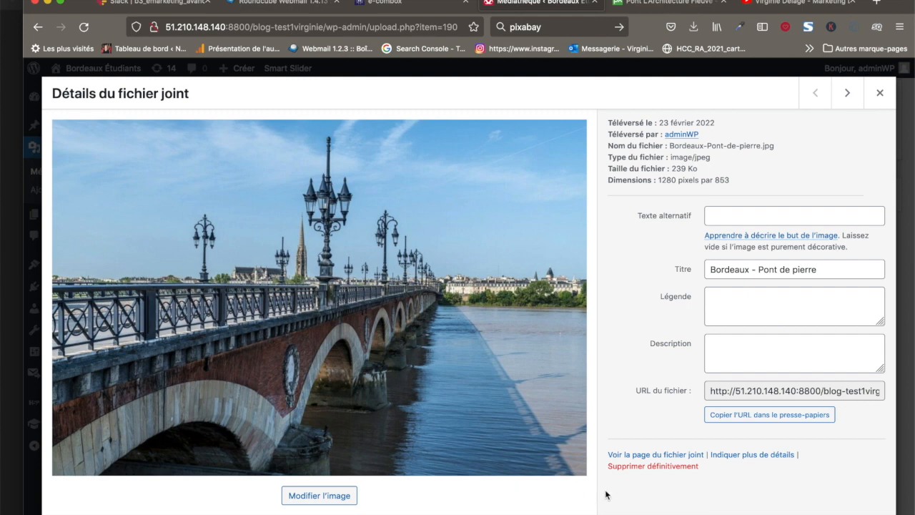
click(770, 459)
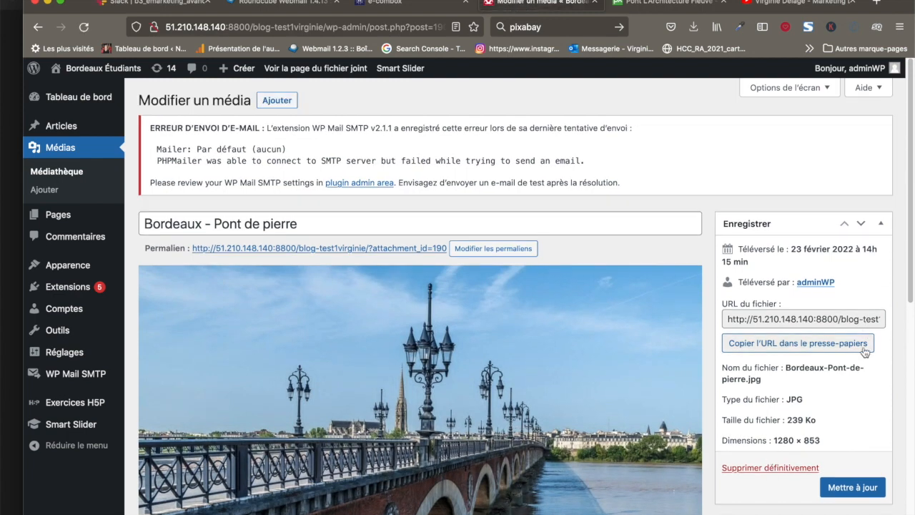
drag(787, 369, 802, 377)
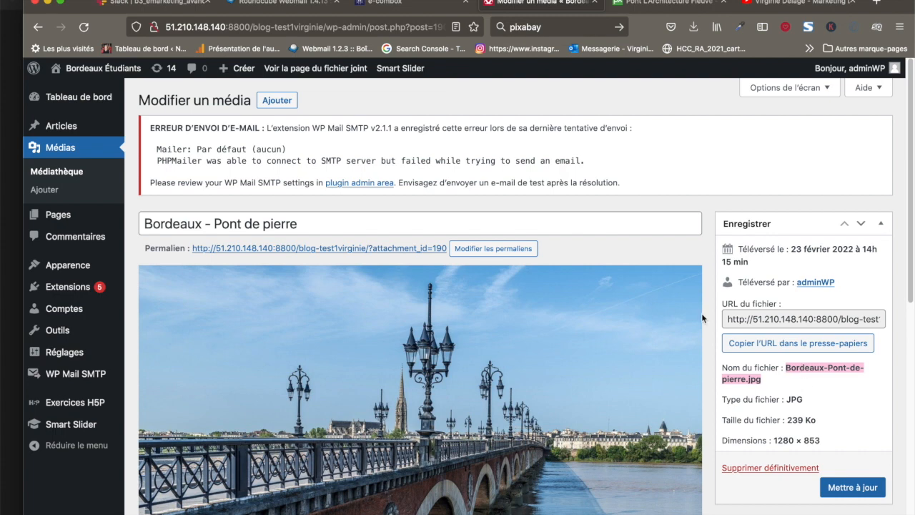
Extend the image title to "Bordeaux - Pont de pierre - Bordeaux Etudiants".
click(300, 222)
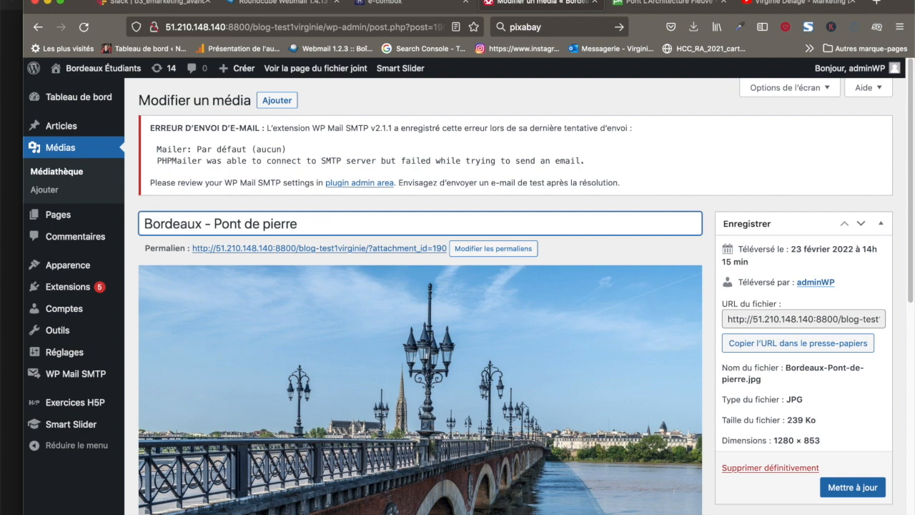
text(- Bordeaux Etdi)
key(BackSpace)
key(BackSpace)
text(ui)
key(BackSpace)
text(diants)
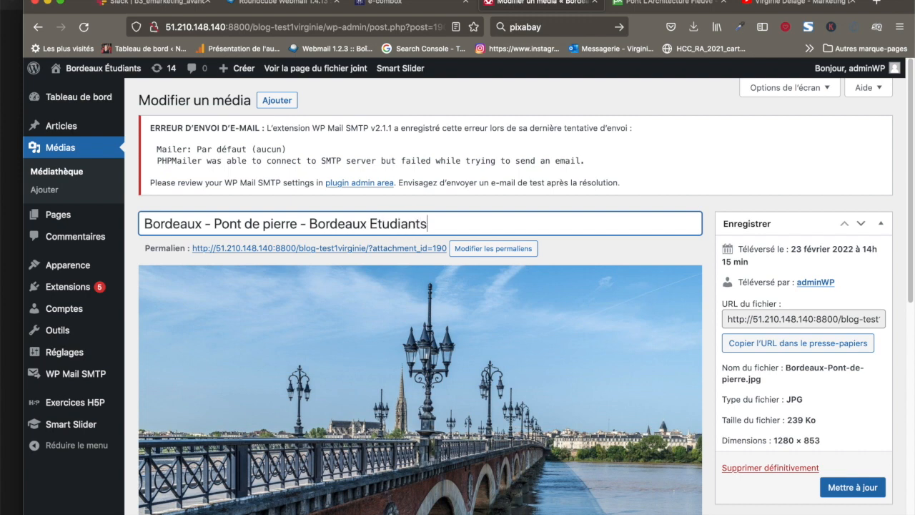
Set the bridge image's alternative text to "Pont de Pierre - Bordeaux - Bordeaux étudiants".
scroll(911, 100, down, 3)
scroll(420, 296, down, 8)
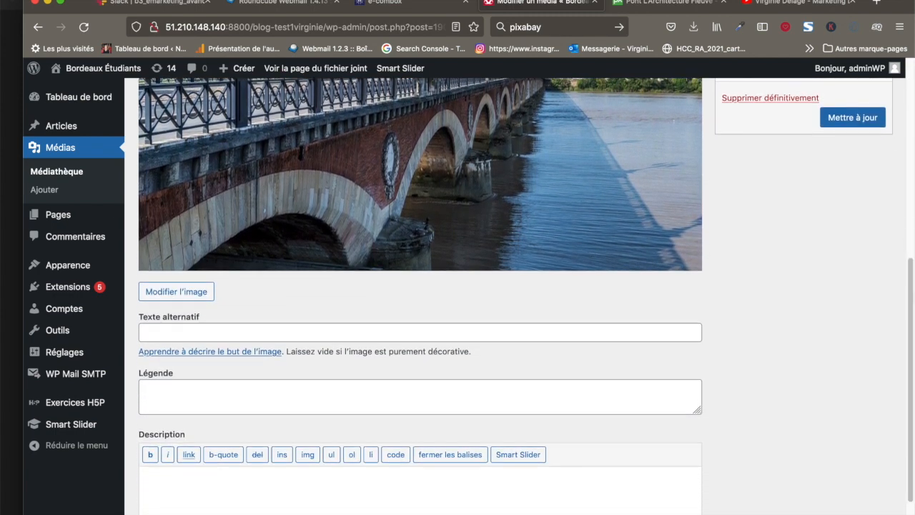
click(164, 332)
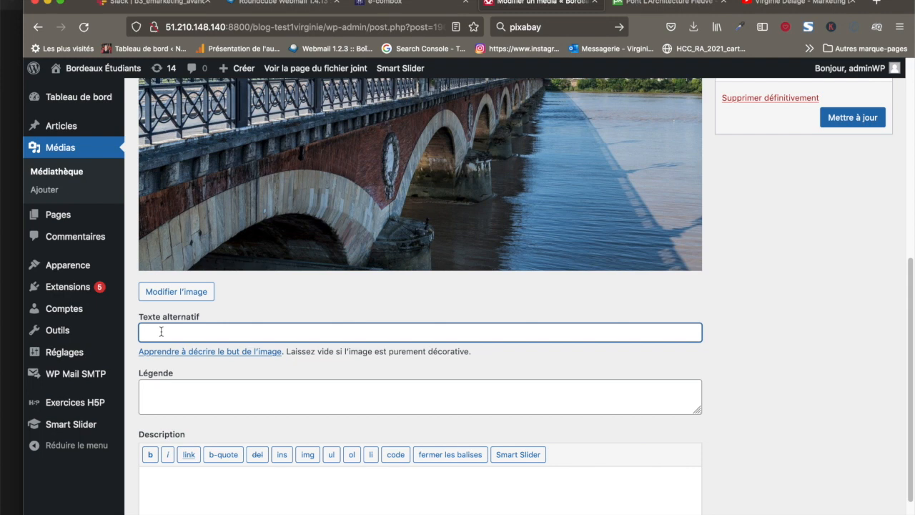
text(Pont de Pi)
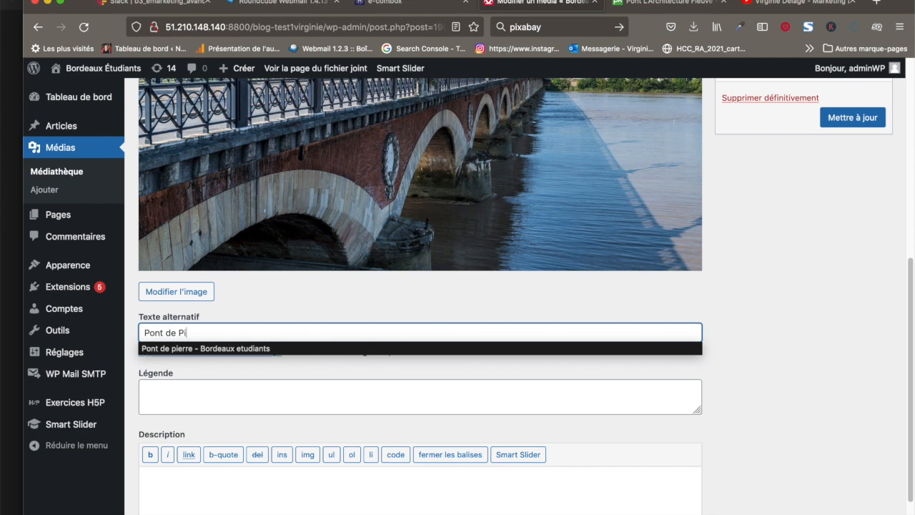
text(erre - Bordeaux - Bordeaux étdui)
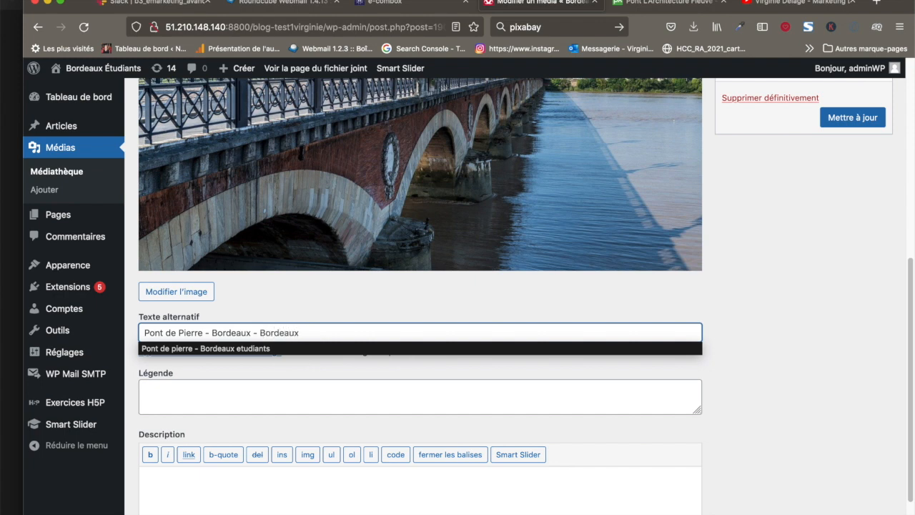
key(BackSpace)
key(BackSpace)
key(BackSpace)
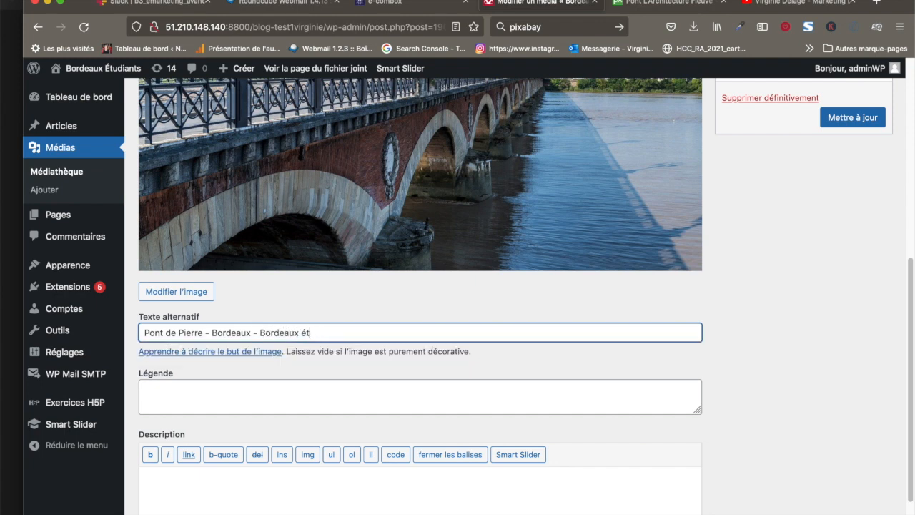
text(udiants)
Enter the image caption "Le pont du pierre, un classique de la ville de Bordeaux".
click(479, 389)
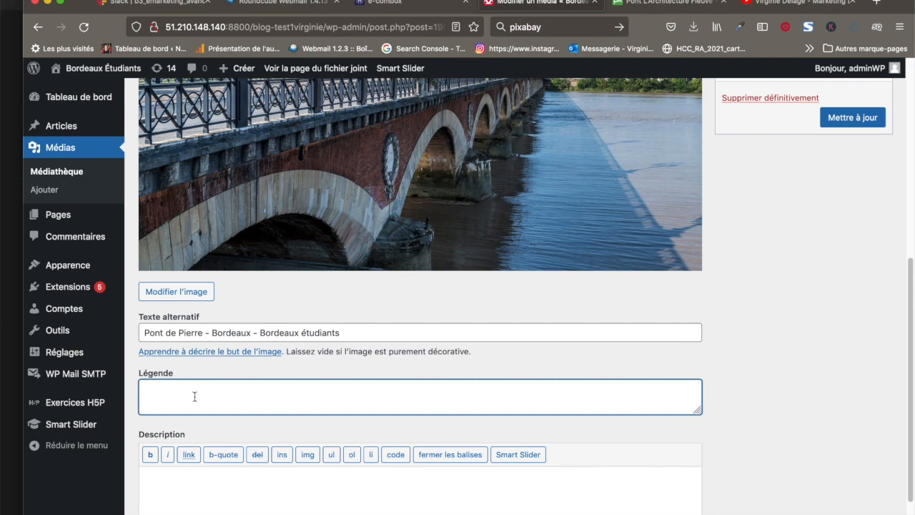
text(Le pont du pierre, un classique de la)
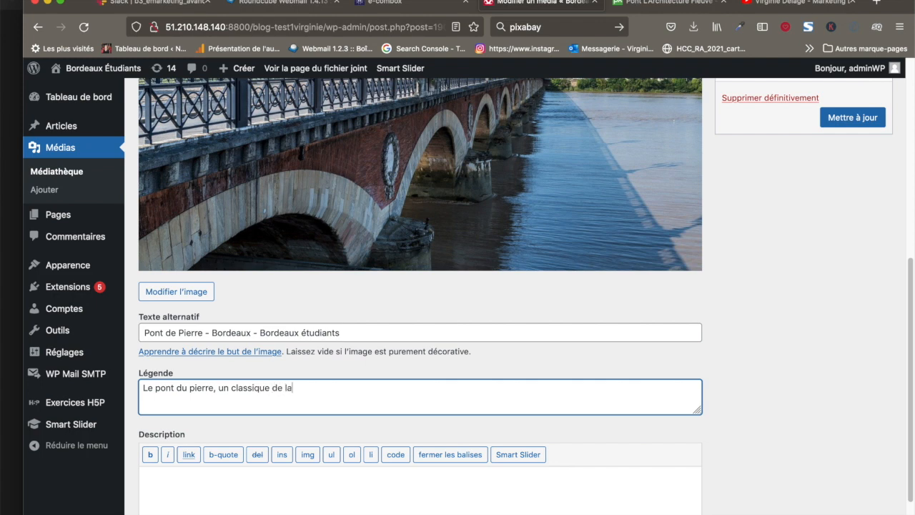
text( ville de Bordeaux)
Enter the image description "Le pont de Pierre de la ville Bordeaux - Site Bordeaux Etudiants".
scroll(808, 304, down, 2)
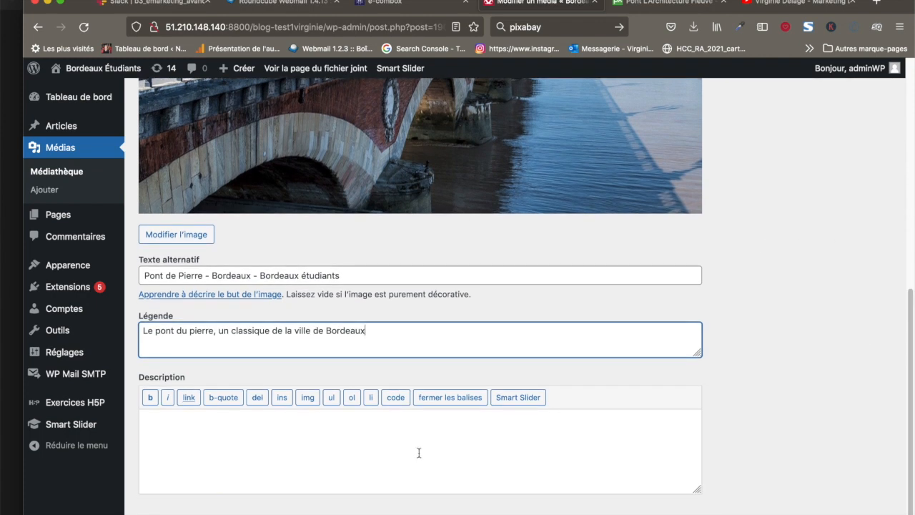
click(382, 455)
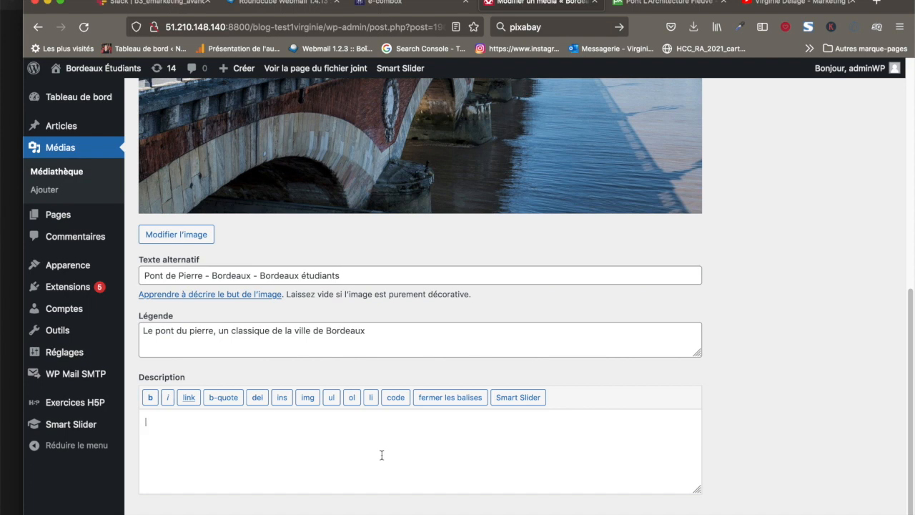
text(Le pont de Pierre de la ville Borde)
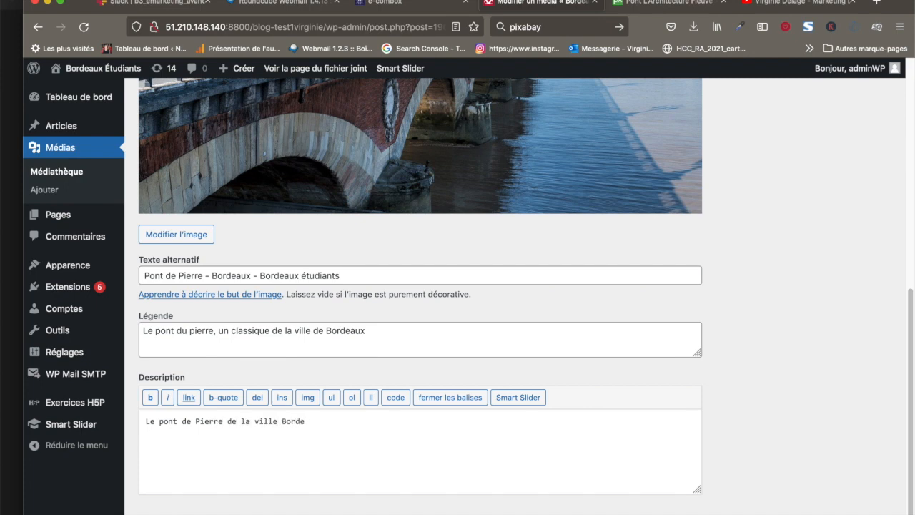
text(aux)
text(-)
text(Site Bordeaux Etudiants.)
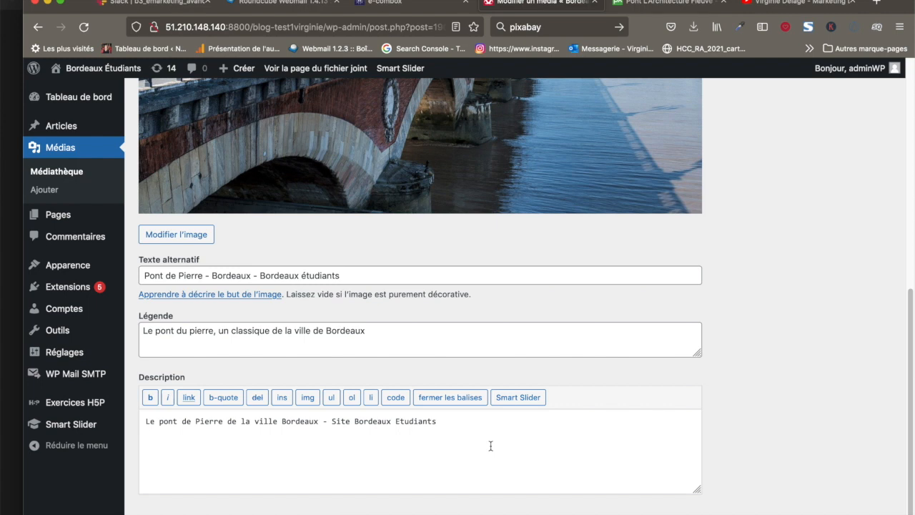
Open the bridge photo in the image editor and resize it to 900 × 600.
scroll(490, 445, up, 4)
scroll(914, 219, up, 3)
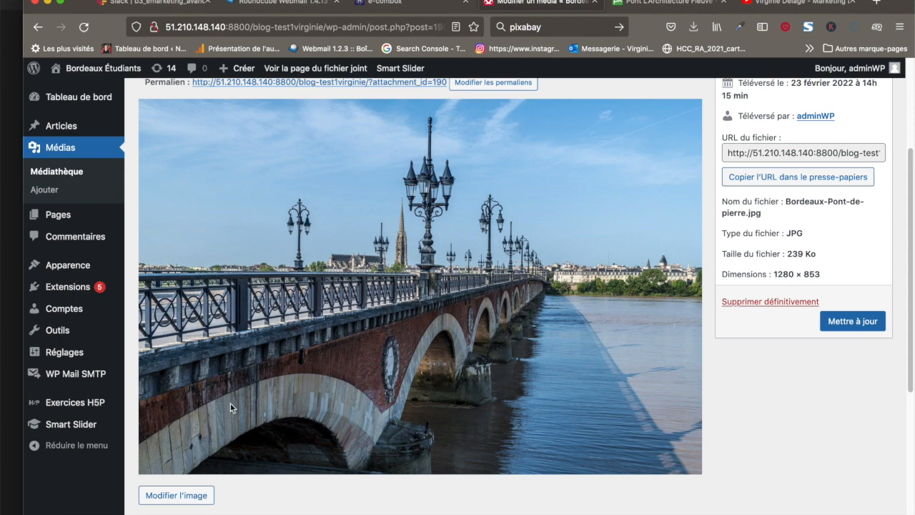
click(158, 497)
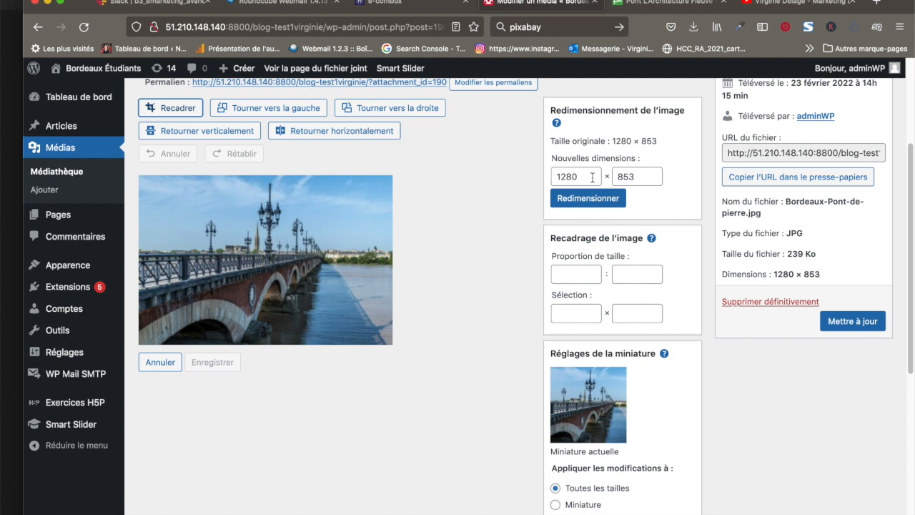
drag(592, 177, 552, 173)
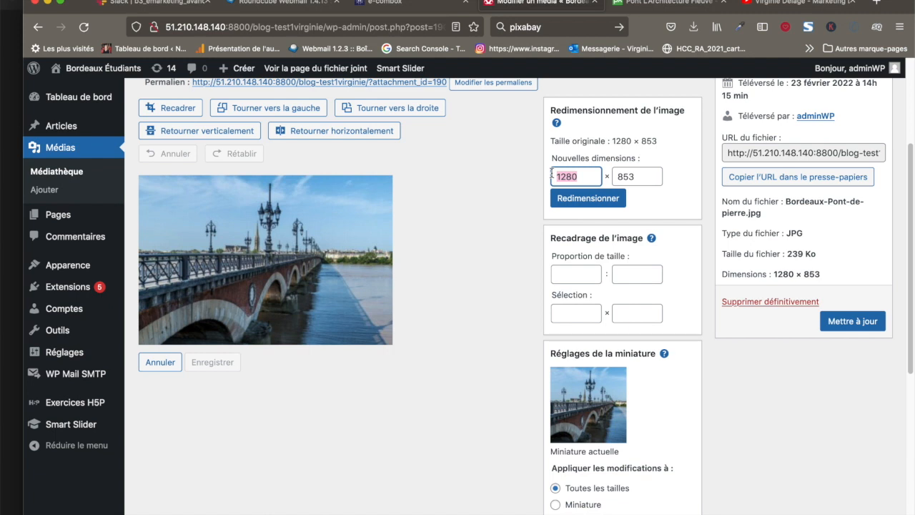
text(900)
click(592, 202)
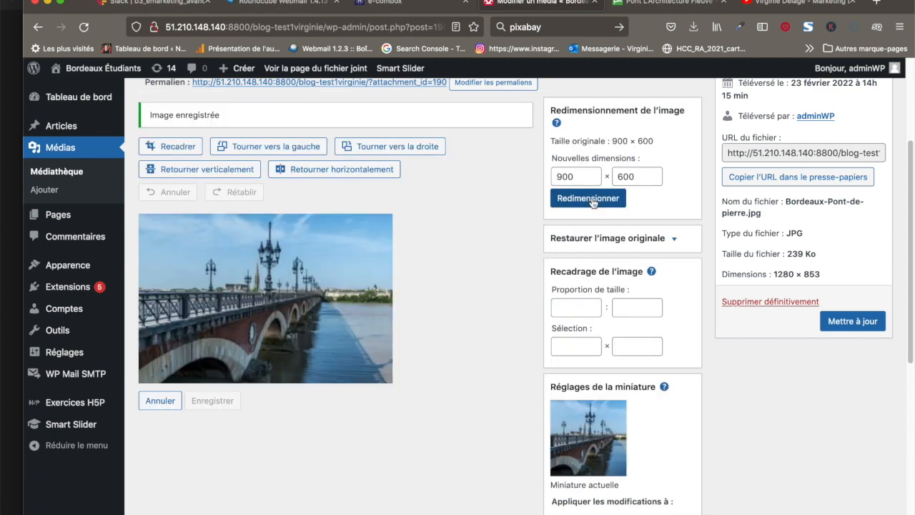
Crop a strip off the photo's top and right side with a selection of about 1034 × 730, and save the edited image.
click(178, 149)
drag(264, 215, 269, 237)
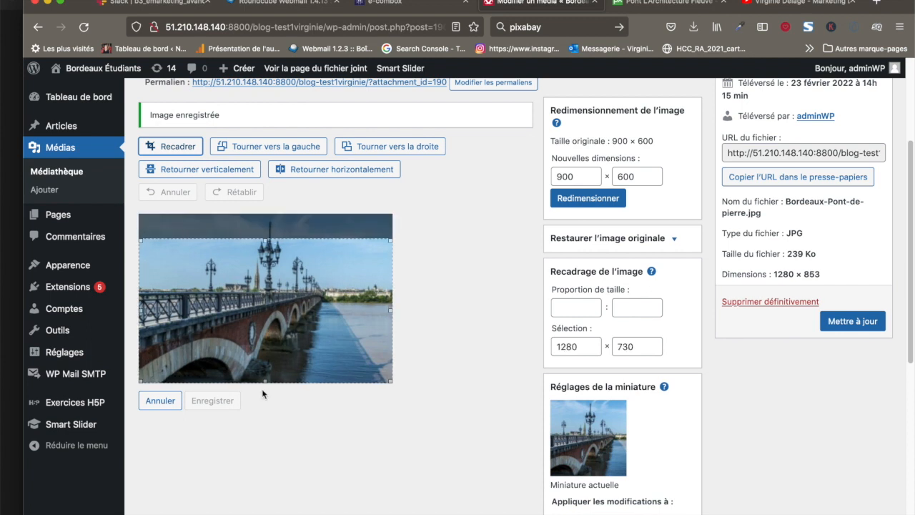
drag(391, 310, 344, 303)
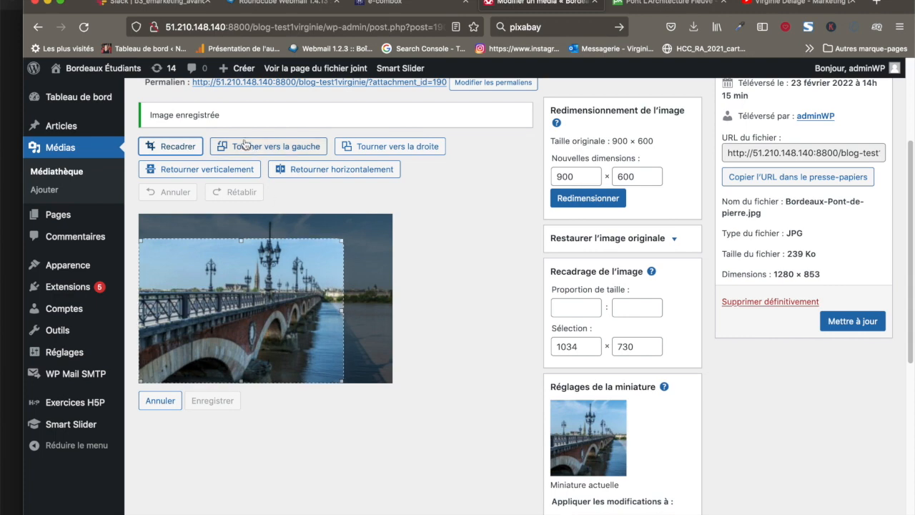
click(158, 147)
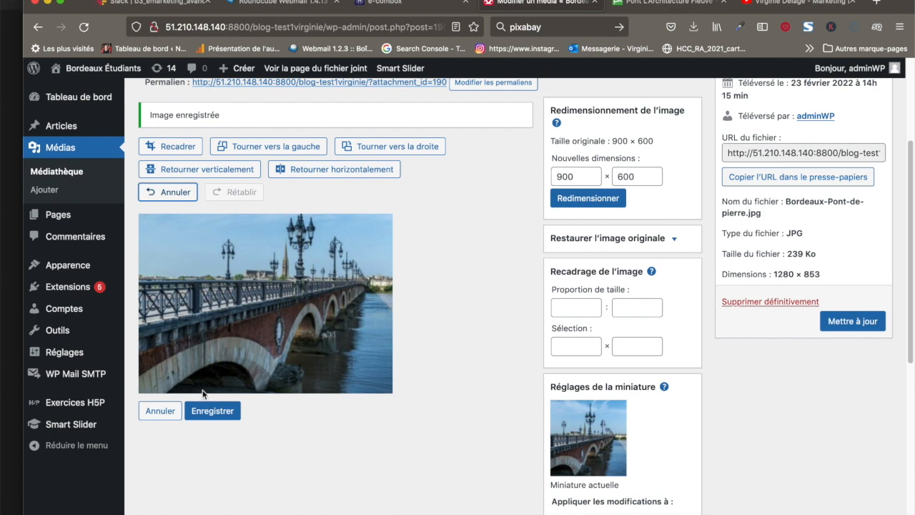
click(212, 411)
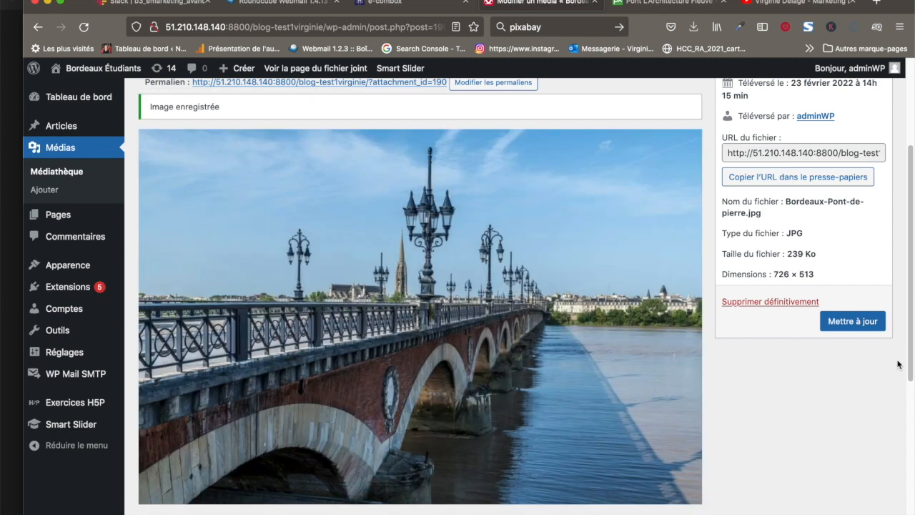
Update the media file, review its saved image and text fields, and return to the media library.
click(852, 321)
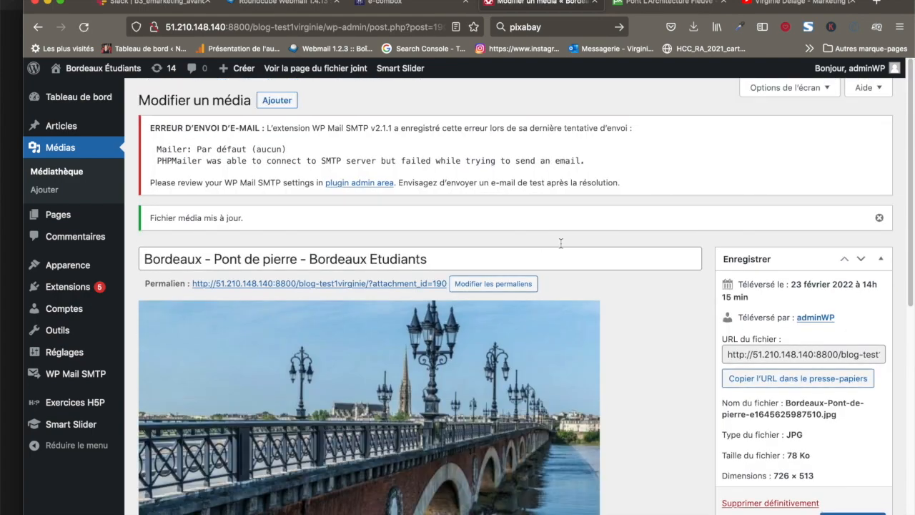
scroll(543, 258, down, 5)
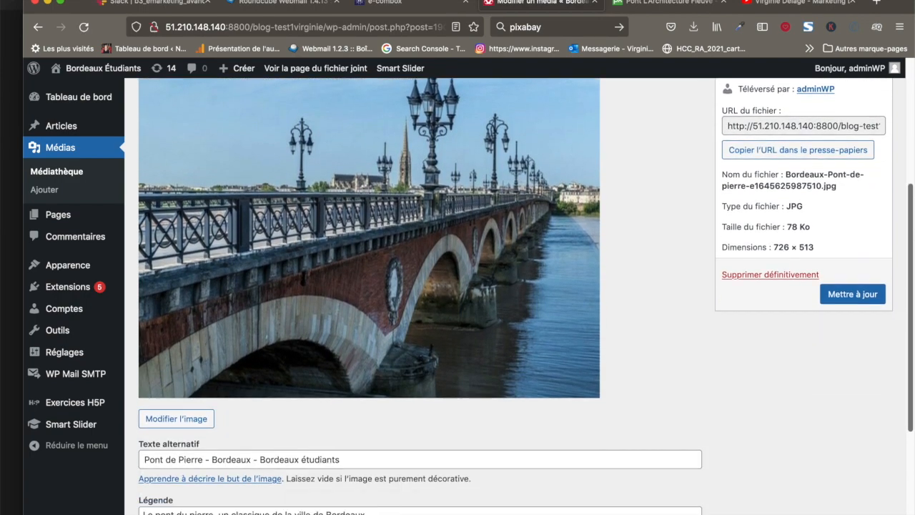
scroll(421, 286, down, 5)
scroll(421, 286, up, 5)
scroll(526, 296, up, 5)
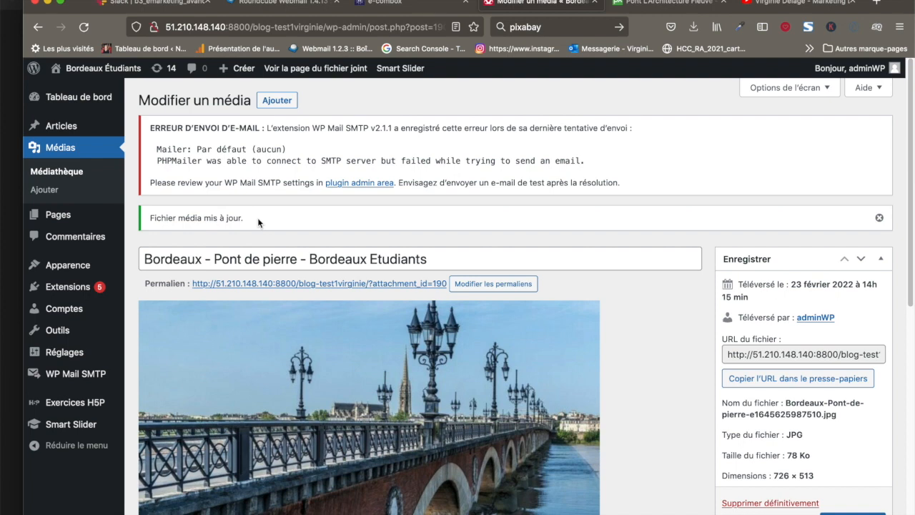
click(77, 173)
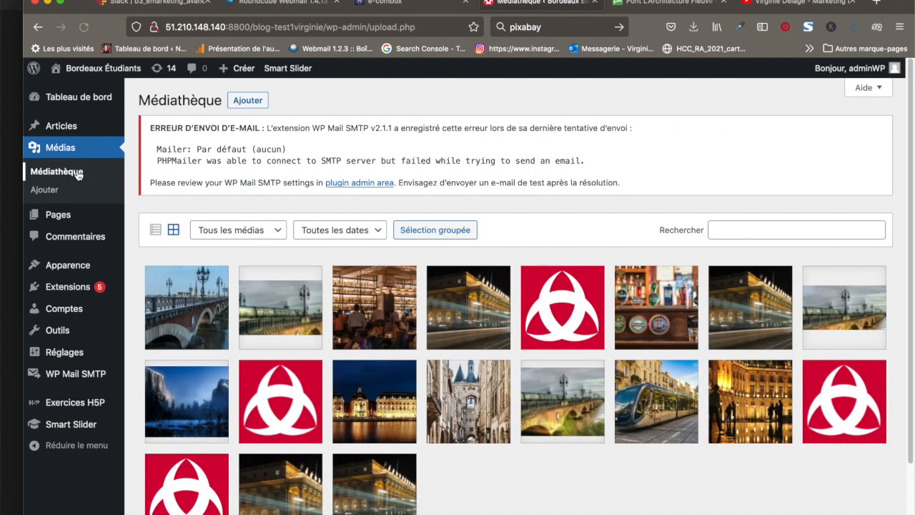